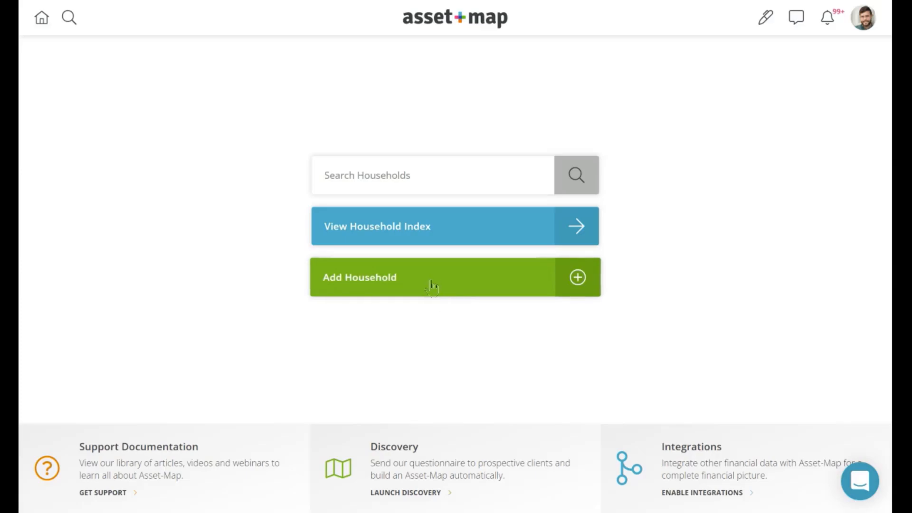
Step: Begin a new household and choose manual entry to get the blank household form
{"action": "left_click", "coordinate": [431, 286]}
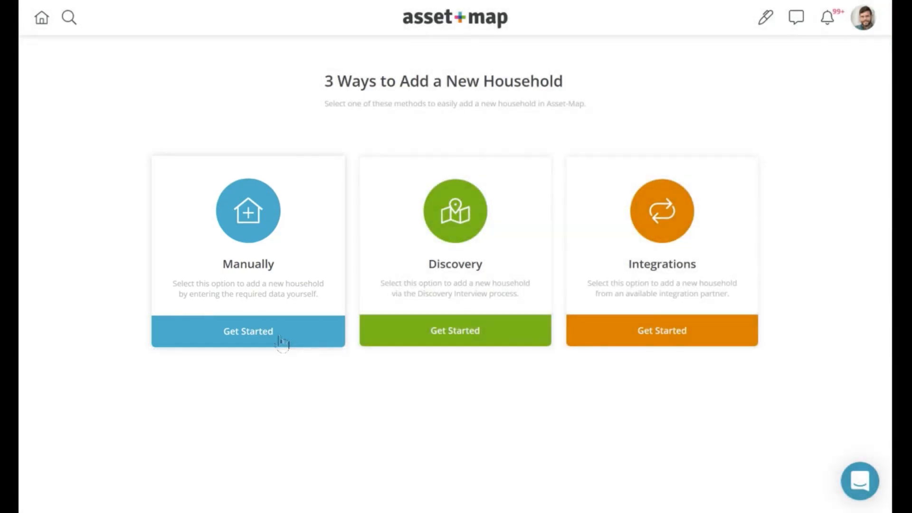
{"action": "left_click", "coordinate": [282, 341]}
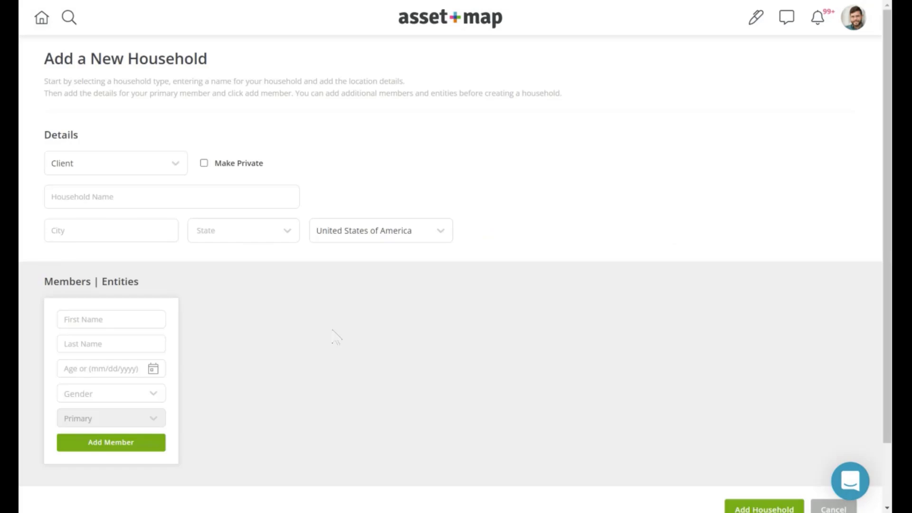
Step: Enter the family's surname as the Household Name, correcting a typo
{"action": "left_click", "coordinate": [148, 199]}
{"action": "type", "text": "Doddds"}
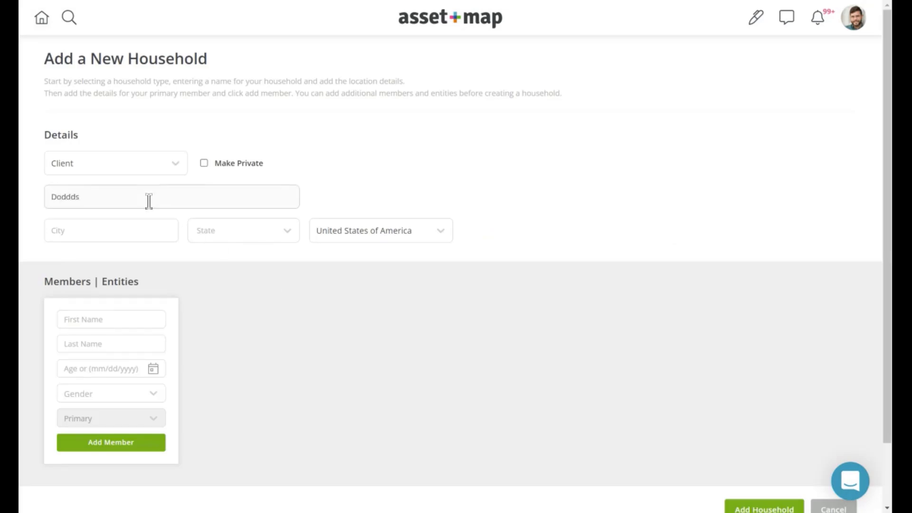
{"action": "key", "text": "BackSpace"}
{"action": "key", "text": "BackSpace"}
{"action": "type", "text": "s"}
{"action": "left_click", "coordinate": [239, 319]}
Step: Add the primary member with first and last name, age 30, gender Male
{"action": "left_click", "coordinate": [84, 319]}
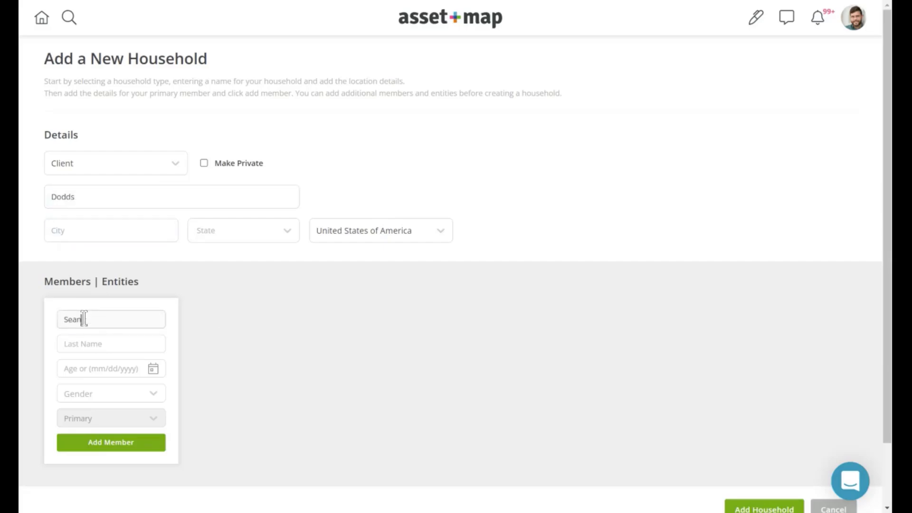
{"action": "left_click", "coordinate": [73, 344]}
{"action": "left_click", "coordinate": [74, 369]}
{"action": "type", "text": "30"}
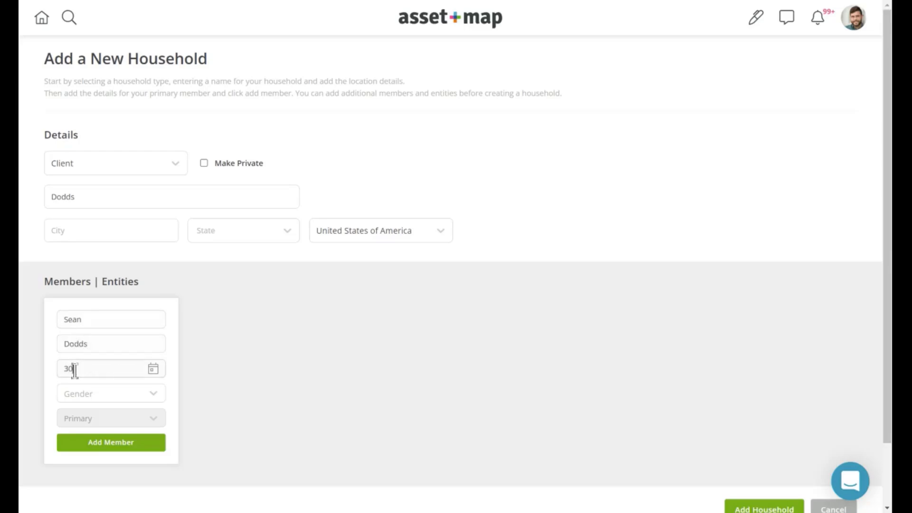
{"action": "left_click", "coordinate": [93, 393]}
{"action": "left_click", "coordinate": [96, 416]}
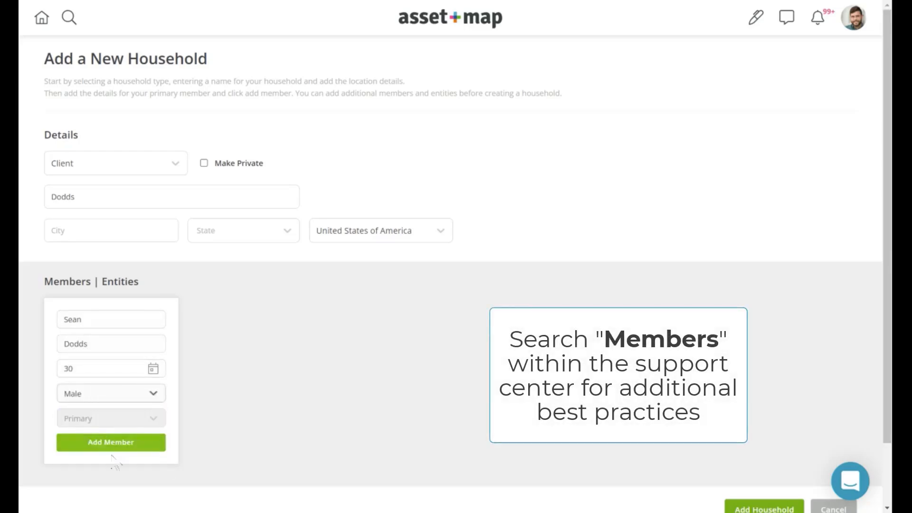
{"action": "left_click", "coordinate": [114, 446]}
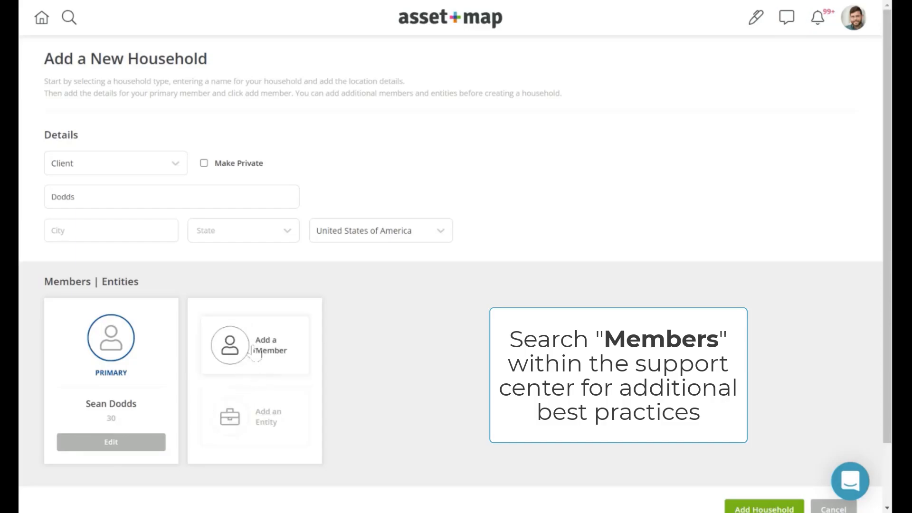
Step: Start a second member and enter their first name, last name and age 30
{"action": "left_click", "coordinate": [255, 349]}
{"action": "left_click", "coordinate": [244, 318]}
{"action": "left_click", "coordinate": [237, 346]}
{"action": "left_click", "coordinate": [221, 367]}
{"action": "type", "text": "30"}
Step: Make the second member a Female with role Spouse and add her
{"action": "left_click", "coordinate": [227, 393]}
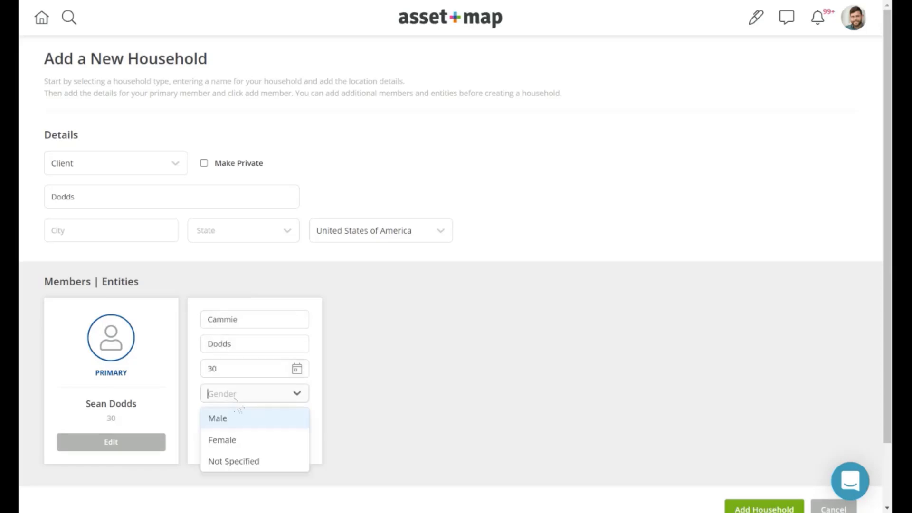
{"action": "left_click", "coordinate": [228, 436]}
{"action": "left_click", "coordinate": [243, 419]}
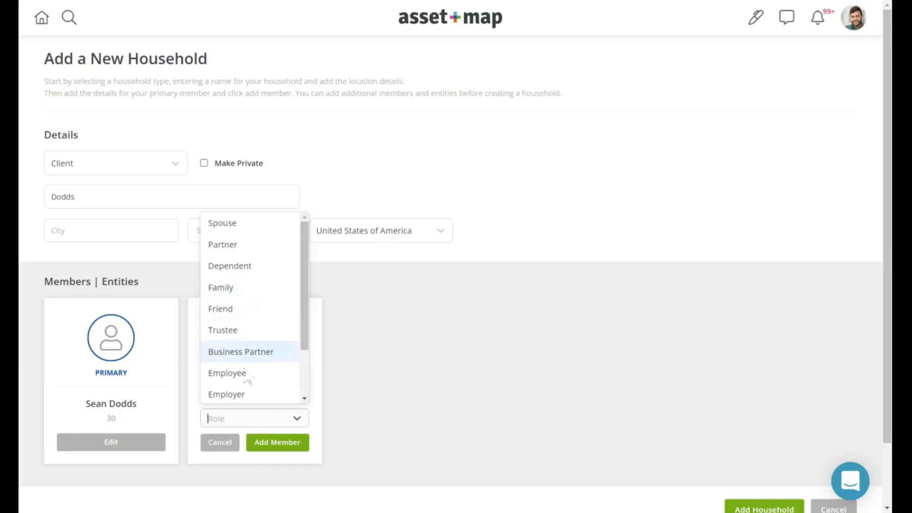
{"action": "left_click", "coordinate": [258, 227]}
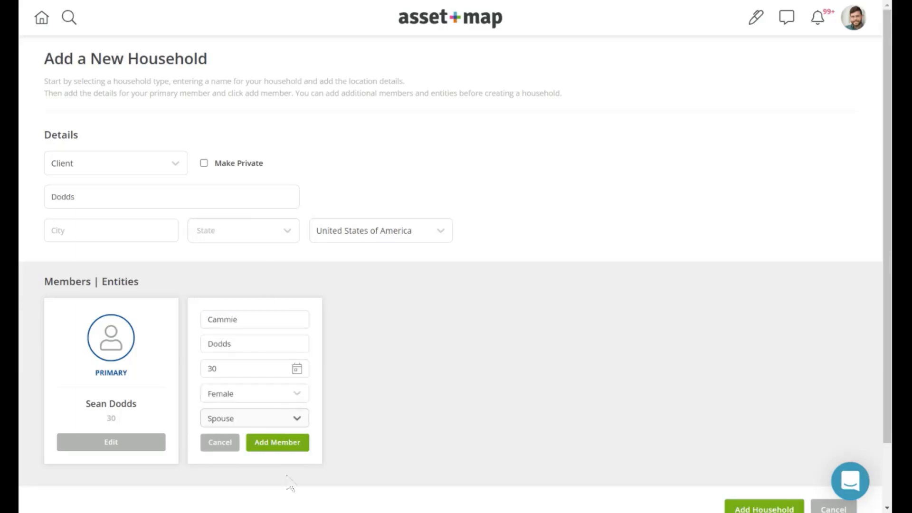
{"action": "left_click", "coordinate": [290, 443]}
{"action": "scroll", "coordinate": [611, 332], "scroll_direction": "down", "scroll_amount": 1}
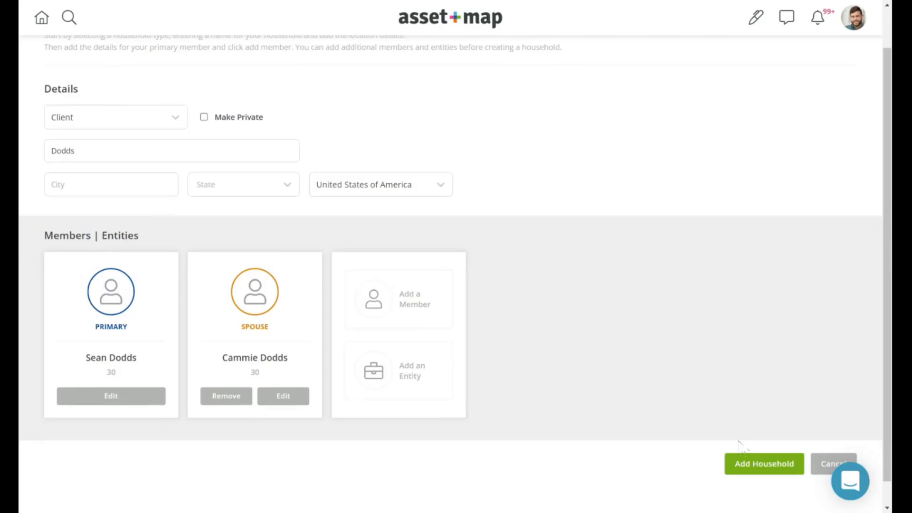
Step: Create the two-member household and bring up the map's Actions > Stencils options
{"action": "left_click", "coordinate": [763, 468]}
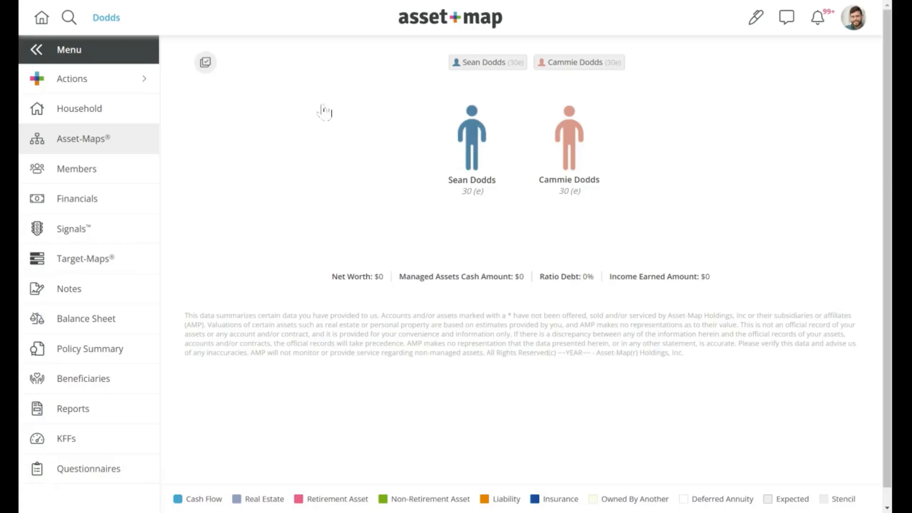
{"action": "right_click", "coordinate": [355, 127]}
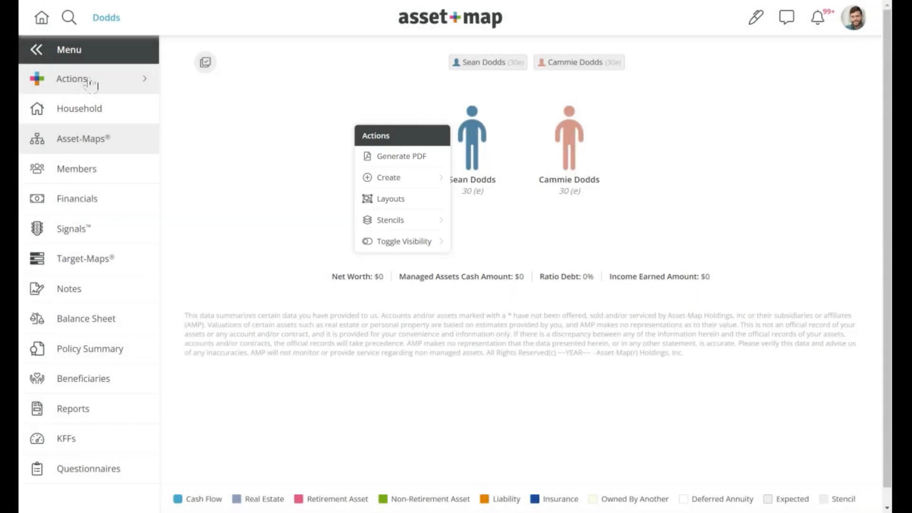
{"action": "left_click", "coordinate": [89, 82]}
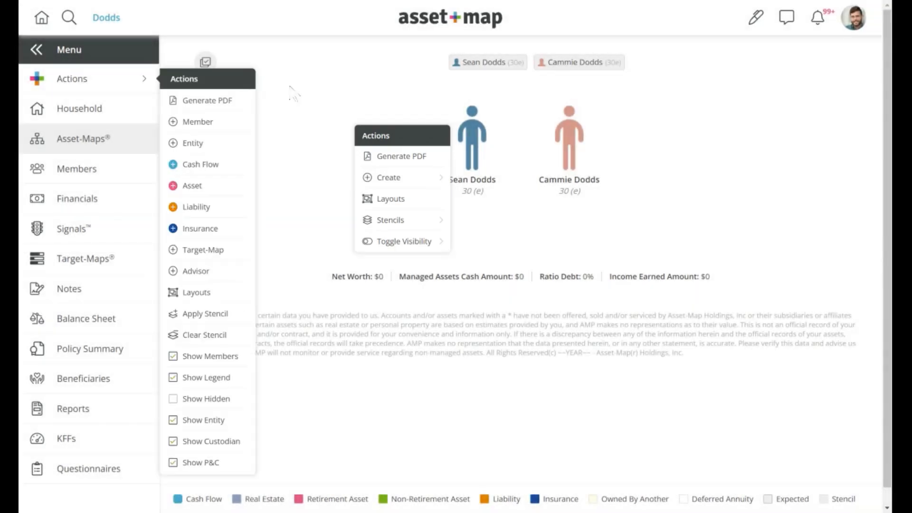
{"action": "left_click", "coordinate": [301, 96]}
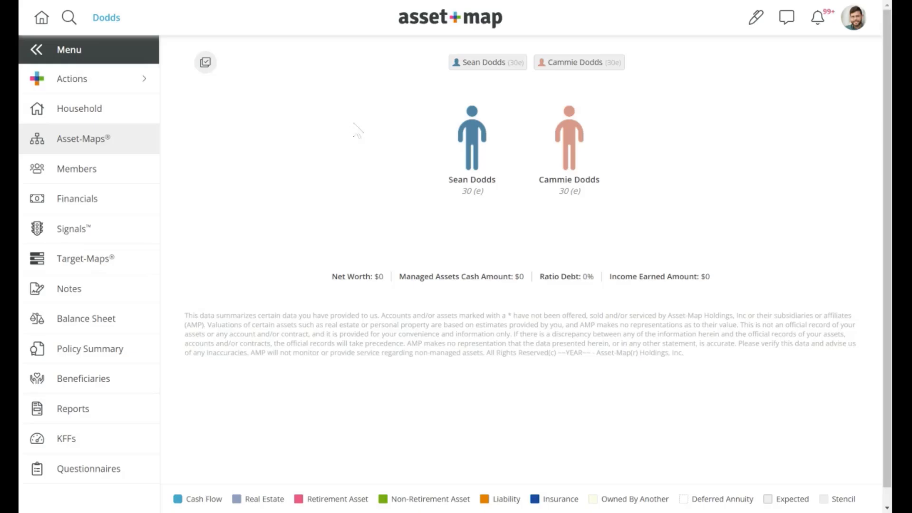
{"action": "right_click", "coordinate": [354, 124]}
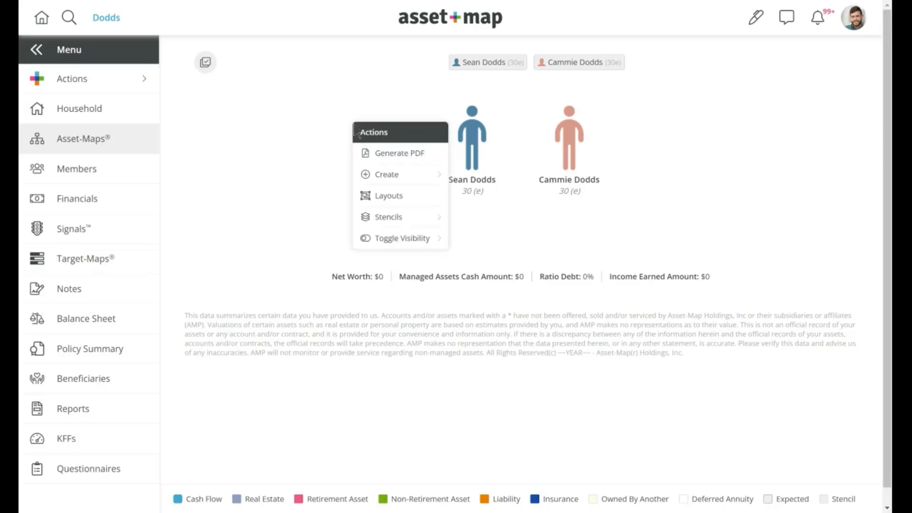
{"action": "mouse_move", "coordinate": [407, 178]}
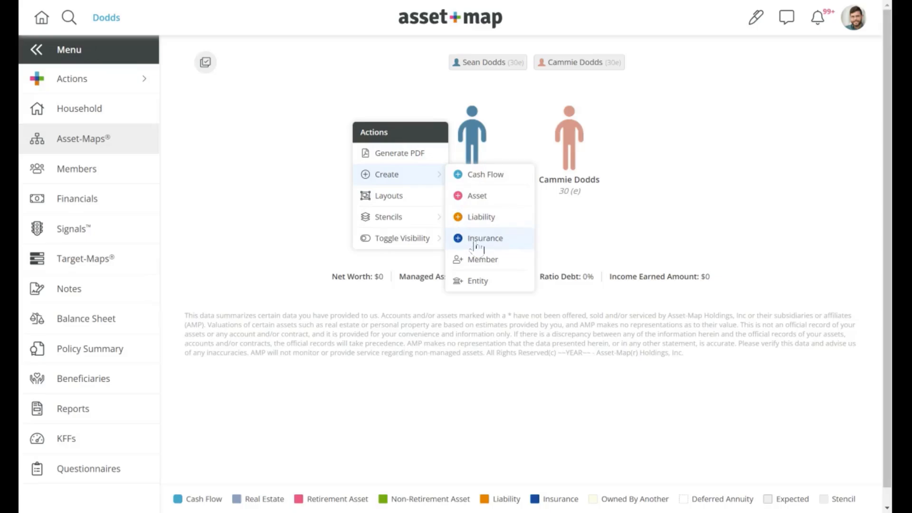
{"action": "mouse_move", "coordinate": [411, 223]}
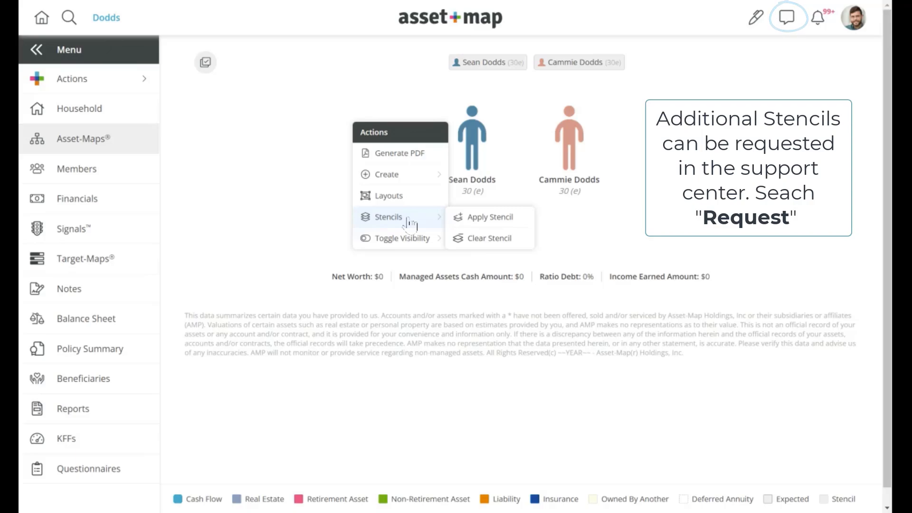
Step: Apply the '1: Millennial' stencil to the entire household
{"action": "left_click", "coordinate": [484, 219]}
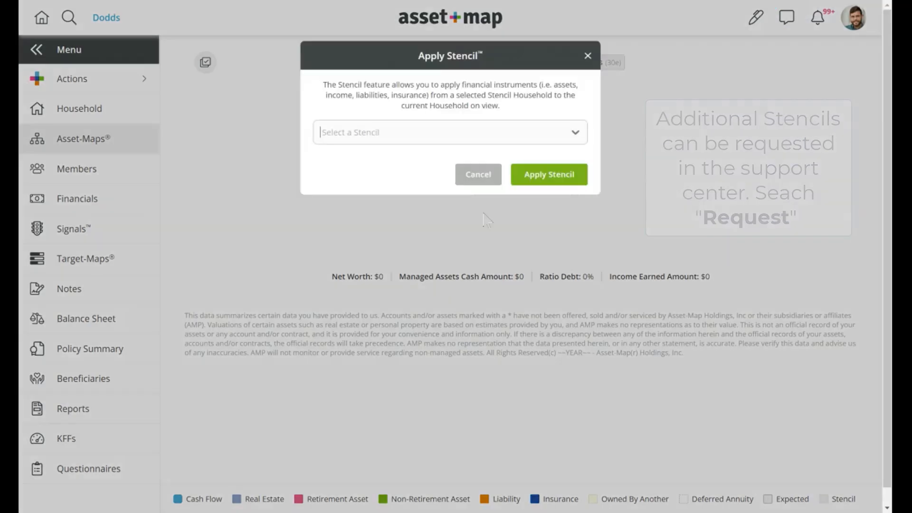
{"action": "left_click", "coordinate": [478, 141]}
{"action": "left_click", "coordinate": [415, 160]}
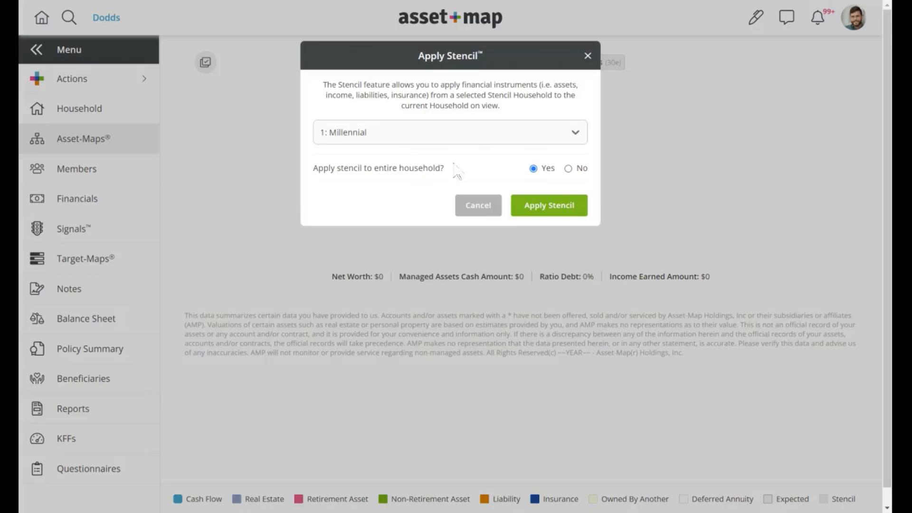
{"action": "left_click", "coordinate": [553, 205]}
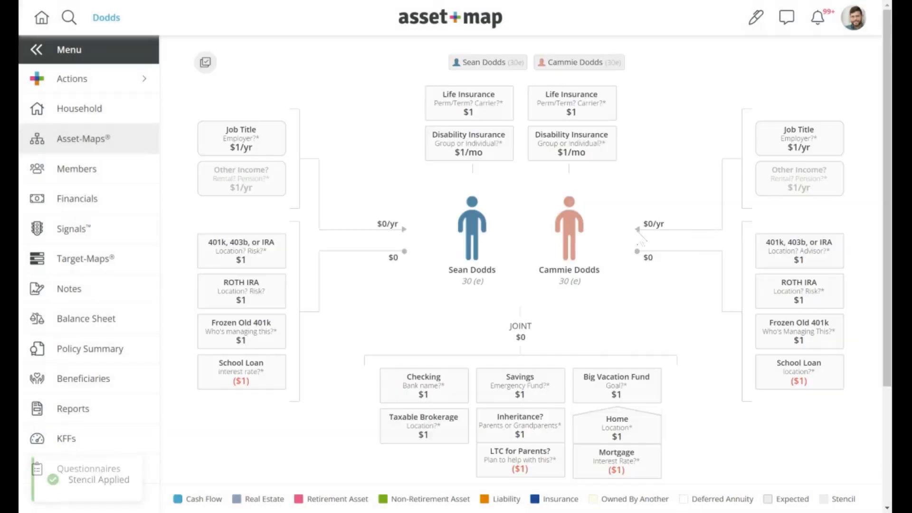
Step: Set the first member's Job Title income source to 'Sei' and annual amount to 200000
{"action": "scroll", "coordinate": [695, 233], "scroll_direction": "down", "scroll_amount": 1}
{"action": "scroll", "coordinate": [693, 214], "scroll_direction": "up", "scroll_amount": 1}
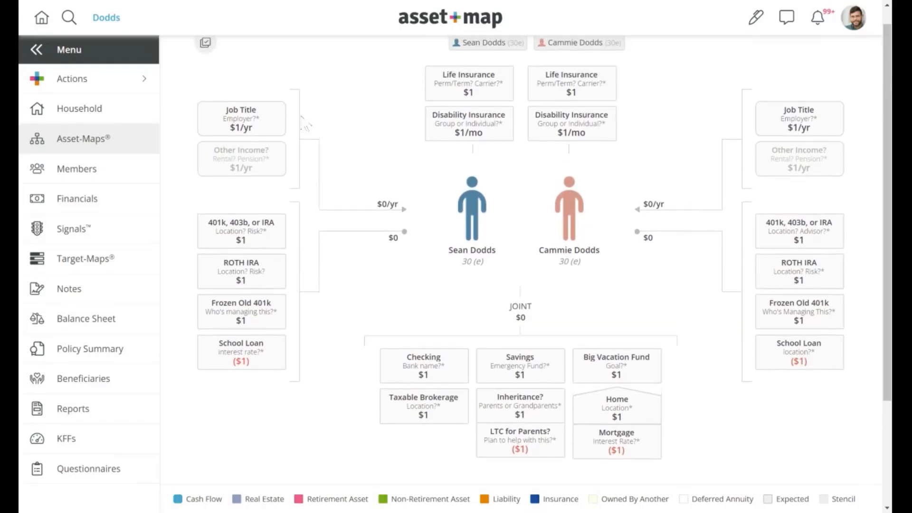
{"action": "left_click", "coordinate": [256, 119]}
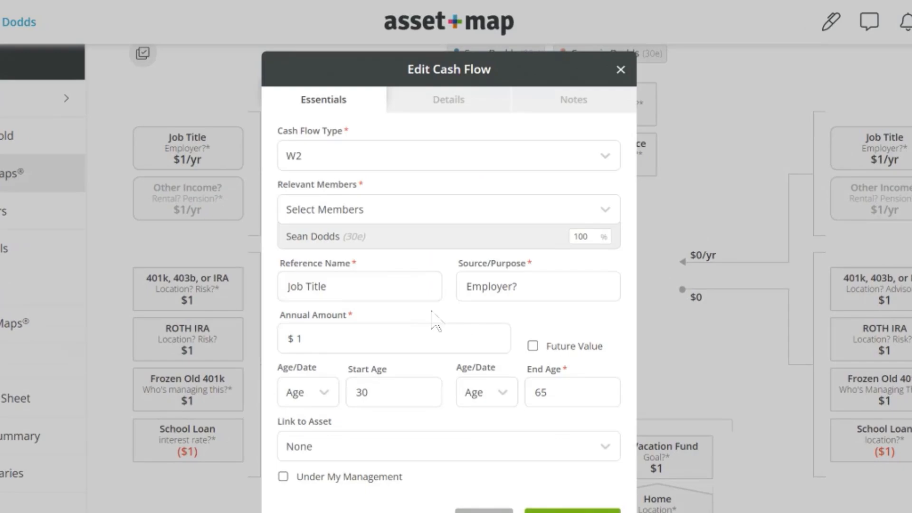
{"action": "triple_click", "coordinate": [523, 286]}
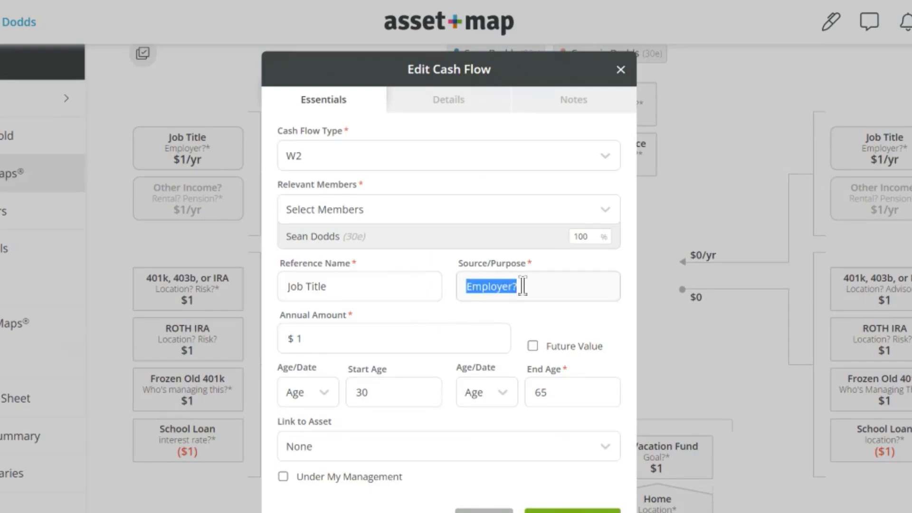
{"action": "type", "text": "Sei"}
{"action": "left_click", "coordinate": [434, 338]}
{"action": "key", "text": "BackSpace"}
{"action": "type", "text": "2000000"}
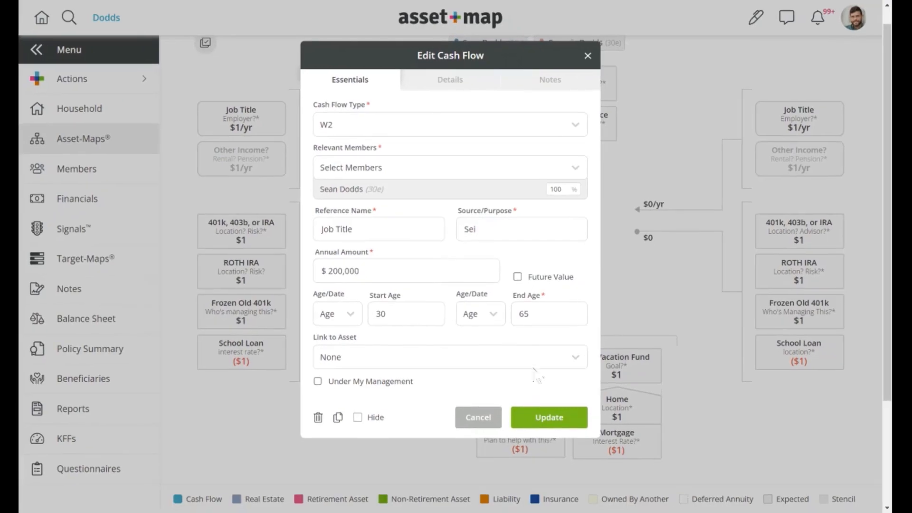
{"action": "left_click", "coordinate": [549, 417]}
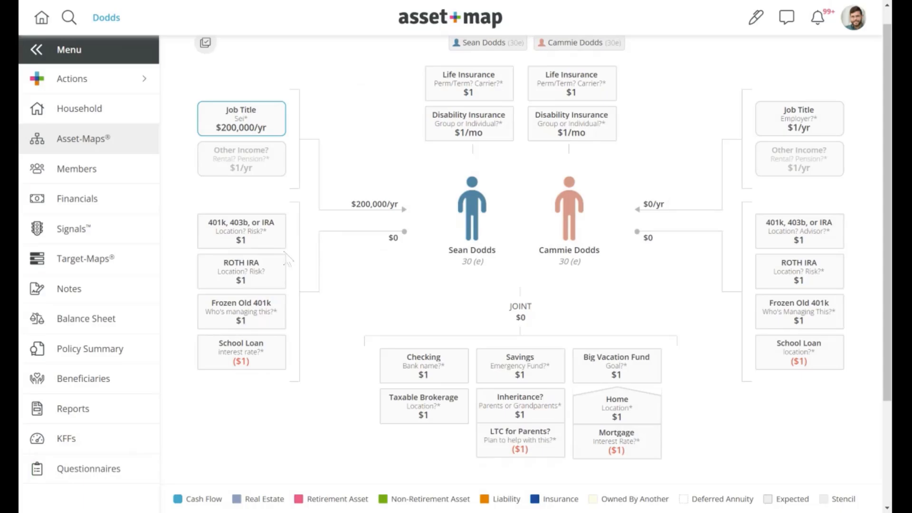
Step: Review the first member's 401k, 403b, or IRA details and notes, then save it unchanged
{"action": "left_click", "coordinate": [266, 237]}
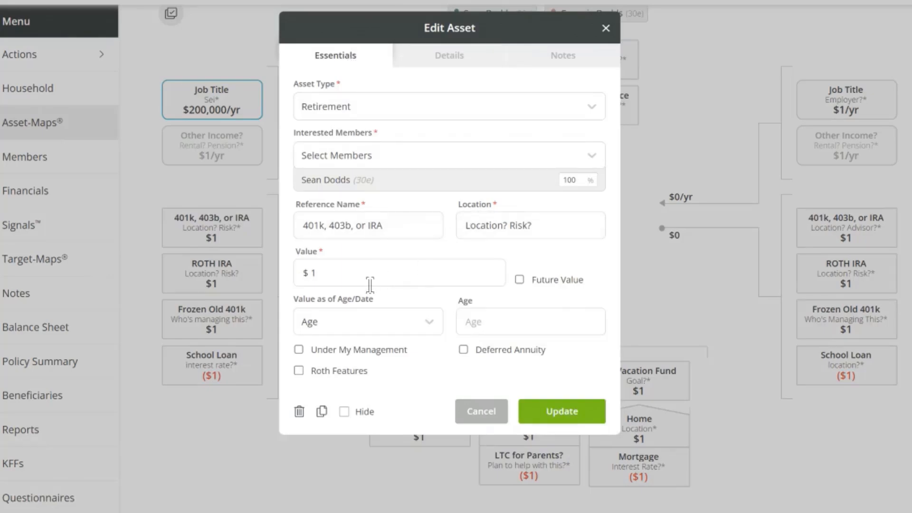
{"action": "left_click", "coordinate": [451, 57]}
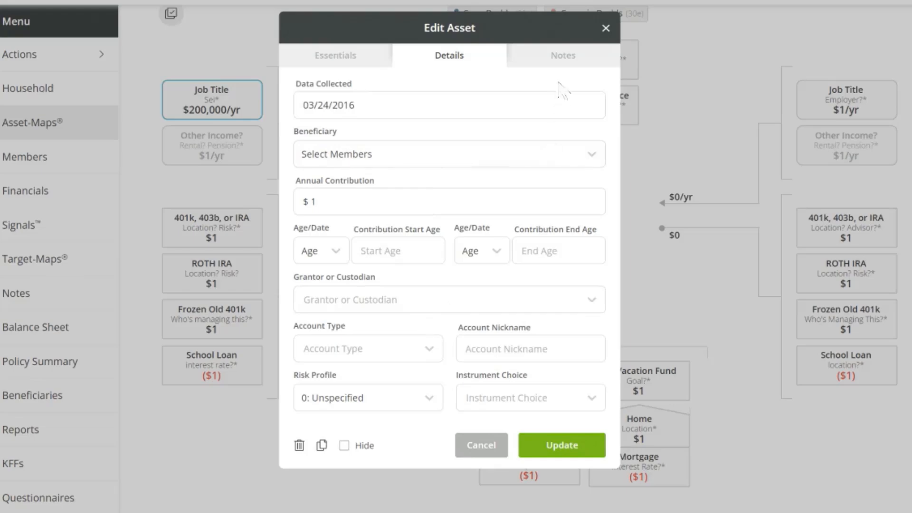
{"action": "left_click", "coordinate": [562, 58]}
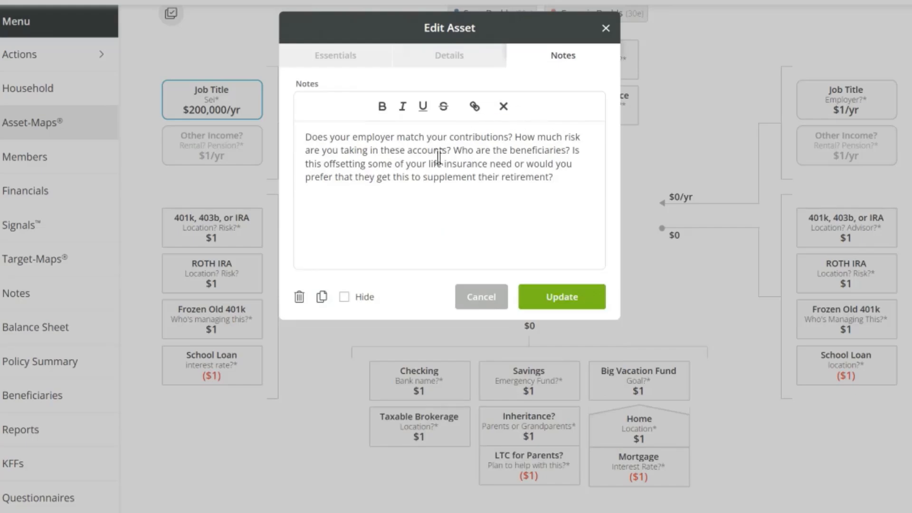
{"action": "left_click", "coordinate": [585, 302]}
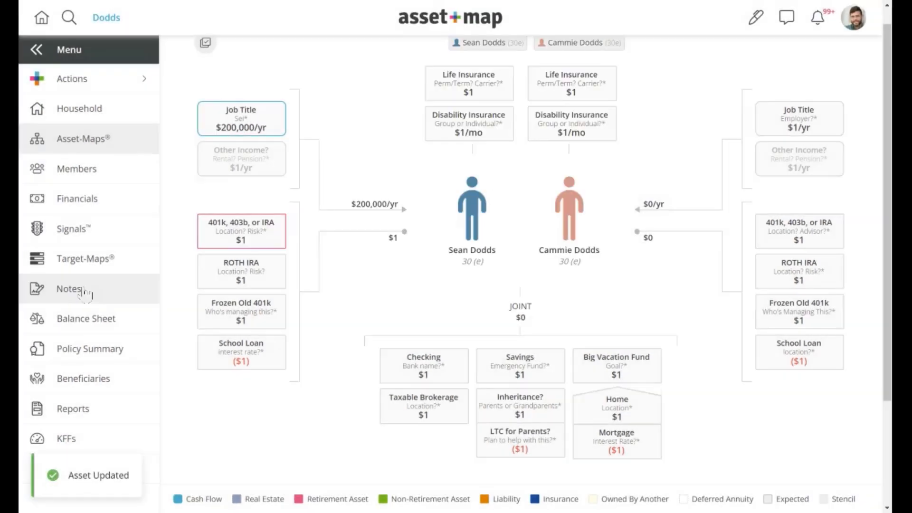
Step: Multi-select Other Income?, Frozen Old 401k and both School Loans, and request deletion
{"action": "scroll", "coordinate": [398, 290], "scroll_direction": "up", "scroll_amount": 1}
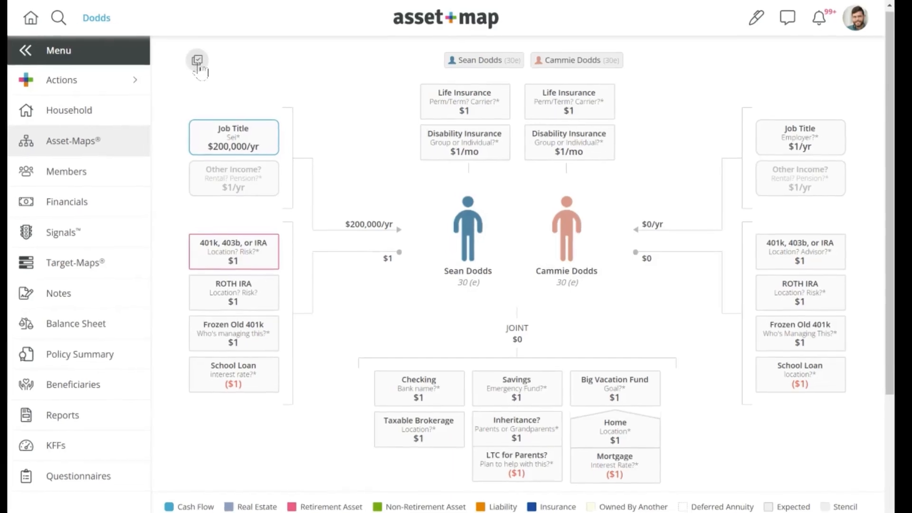
{"action": "left_click", "coordinate": [59, 76]}
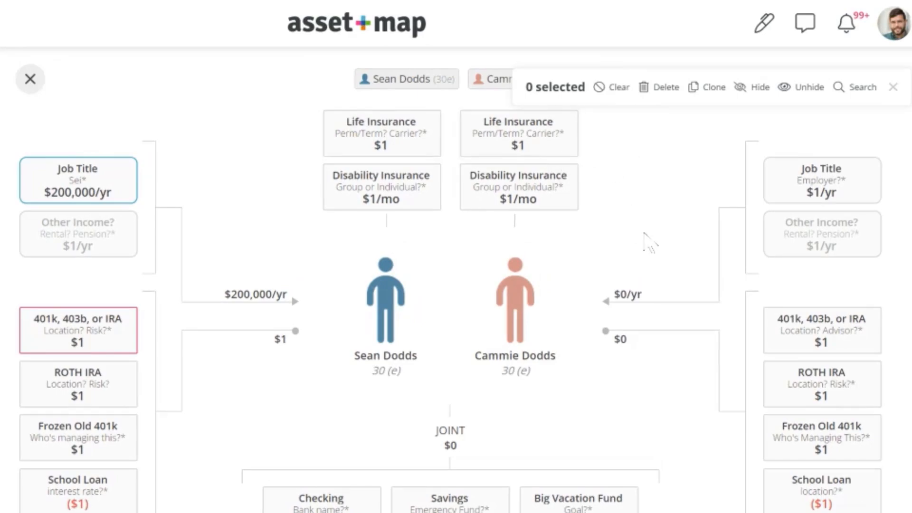
{"action": "left_click", "coordinate": [110, 235]}
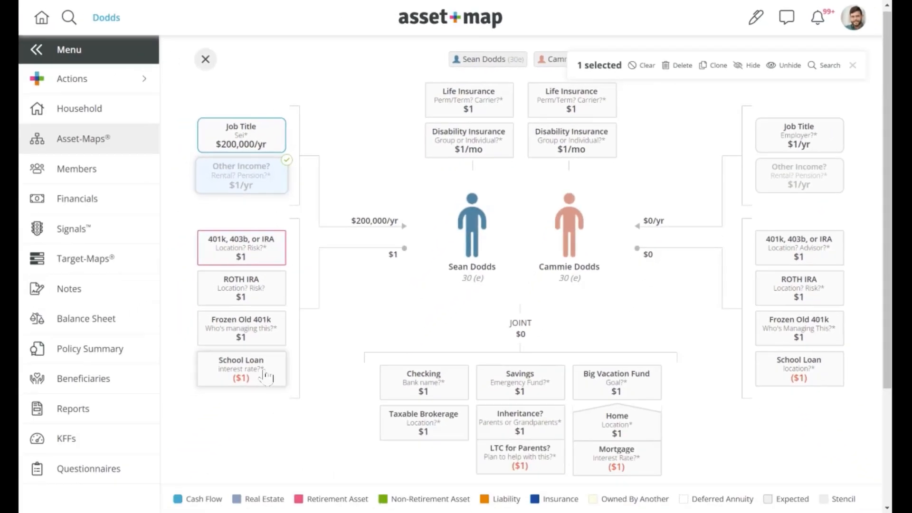
{"action": "left_click", "coordinate": [265, 377]}
{"action": "left_click", "coordinate": [268, 331]}
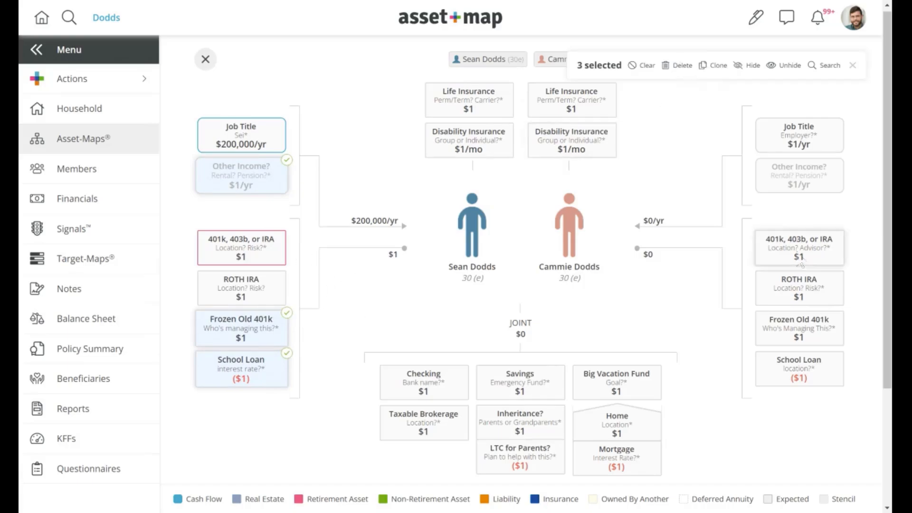
{"action": "scroll", "coordinate": [783, 356], "scroll_direction": "down", "scroll_amount": 1}
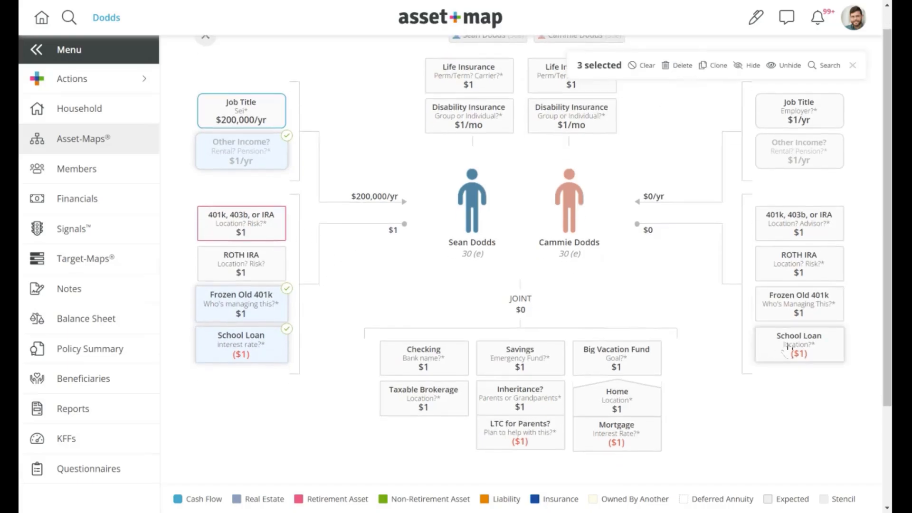
{"action": "left_click", "coordinate": [784, 352]}
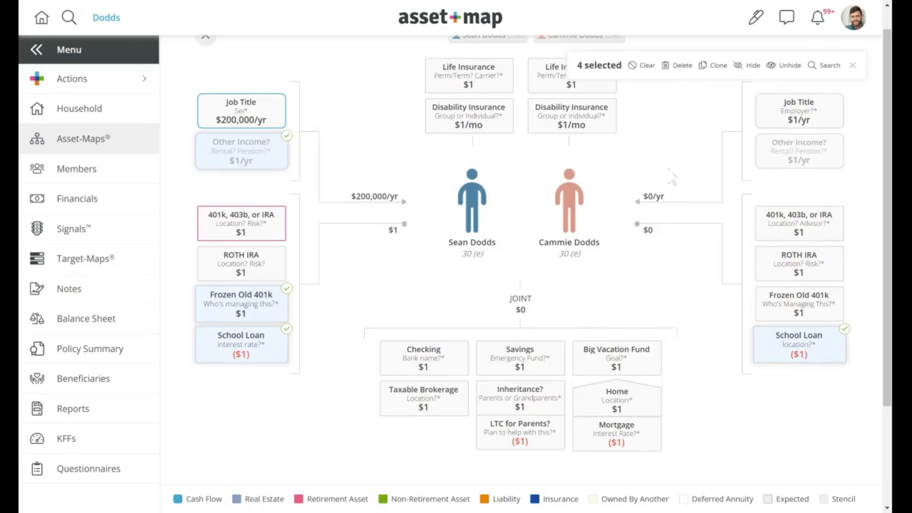
{"action": "left_click", "coordinate": [683, 66]}
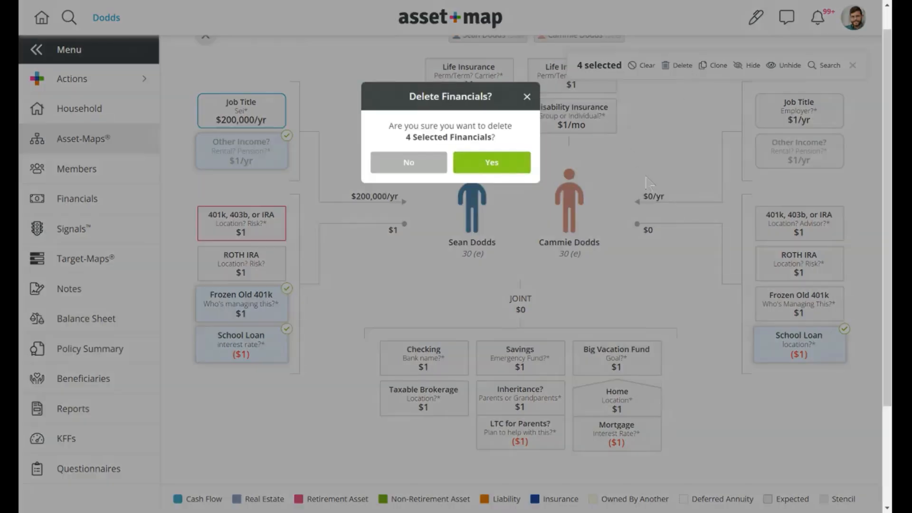
Step: Confirm deleting the four selected financials
{"action": "key", "text": "Return"}
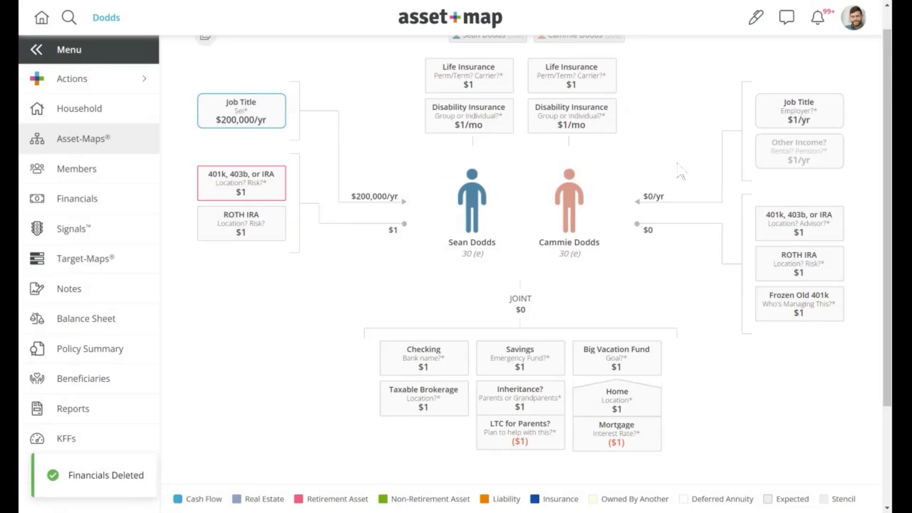